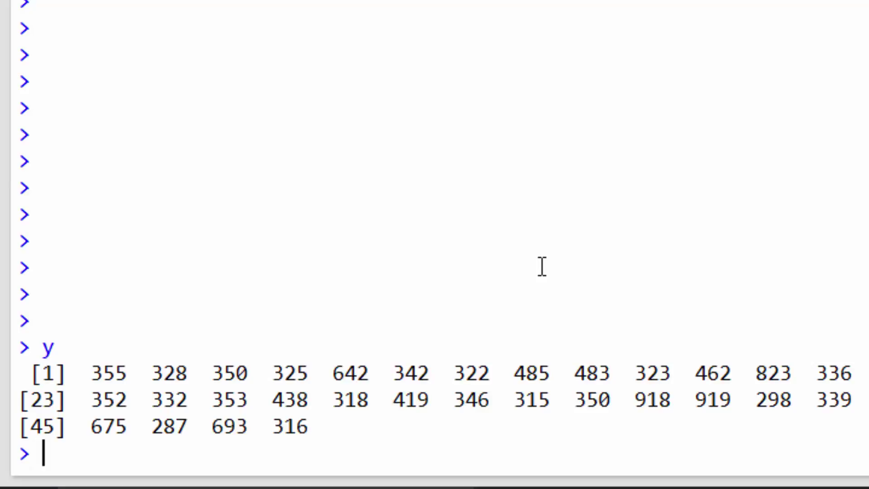
type("x")
key("Return")
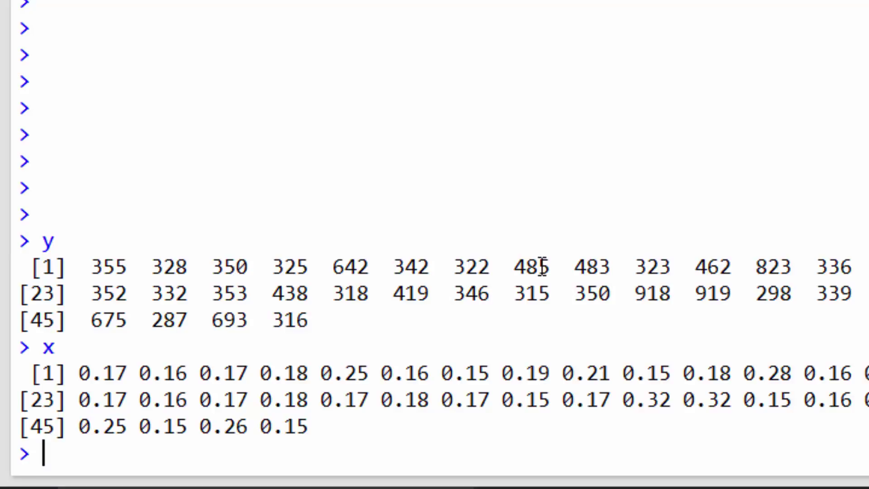
type("yc")
Print y, yc and xc, then fit lm(y ~ x) for intercept -259.6 and slope 3721.0
key("Return")
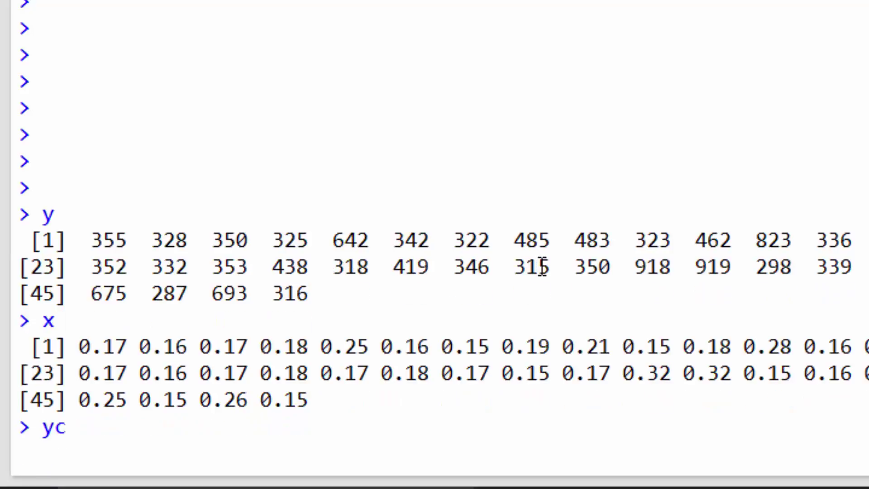
type("xc")
key("Return")
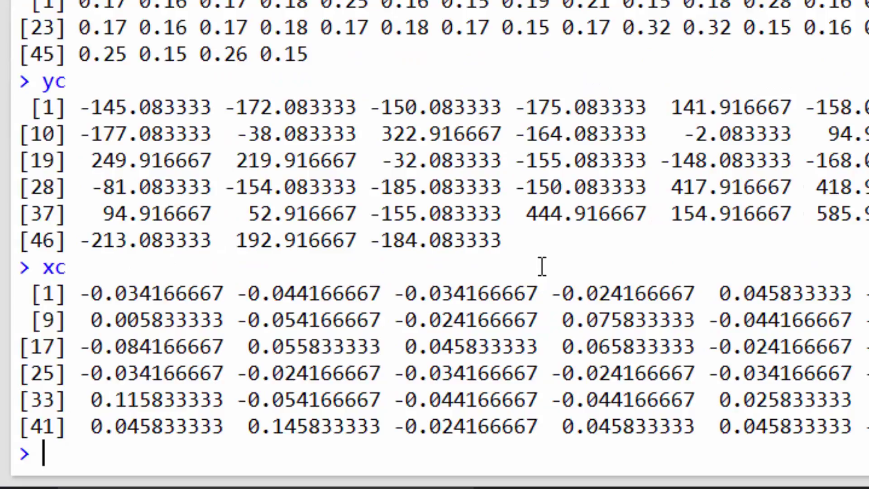
type("lm(y ~ ")
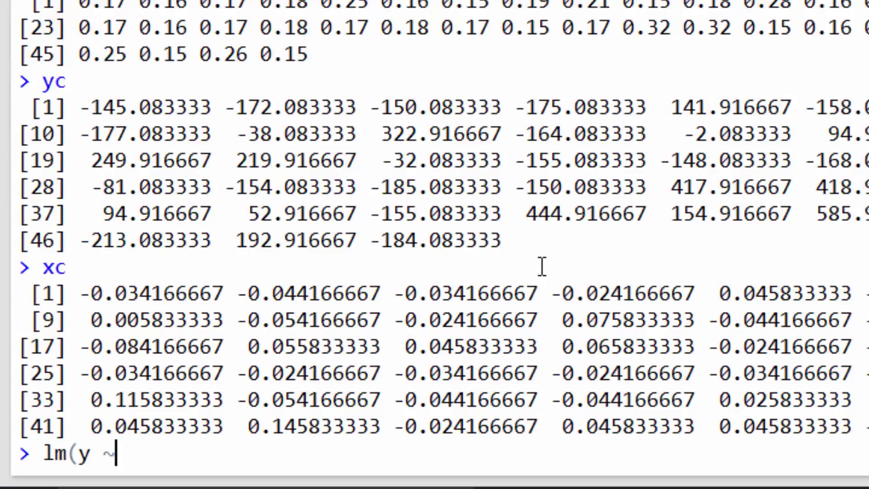
type("x)")
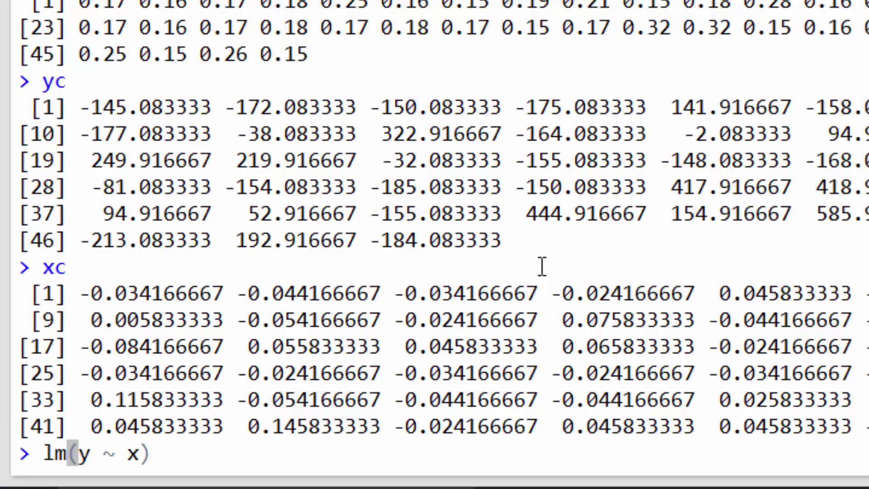
key("Return")
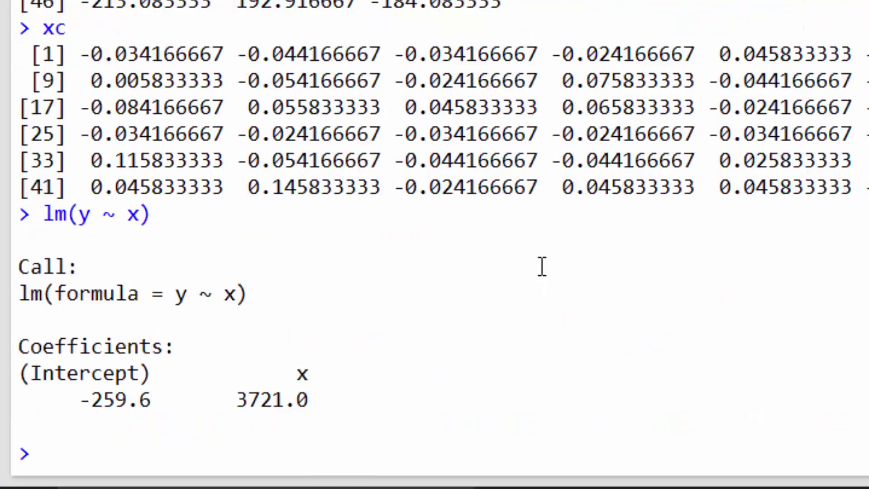
type("ab")
type("line(")
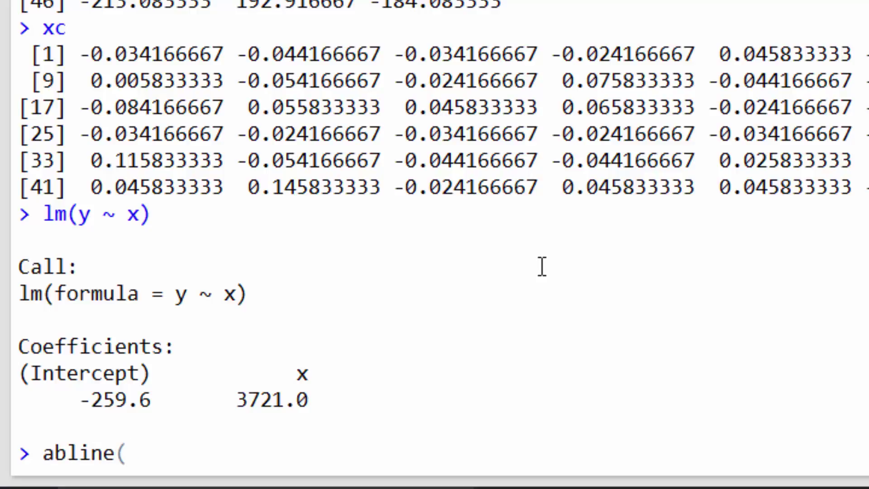
type("y")
Draw the regression line with abline(lm(y ~ x)), fixing the mistyped arguments first
key("BackSpace")
type("lm(")
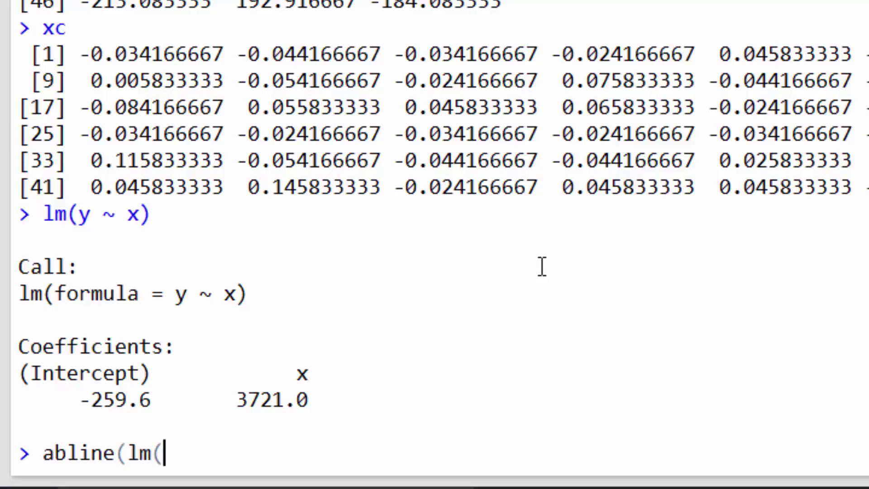
type("y ~ z")
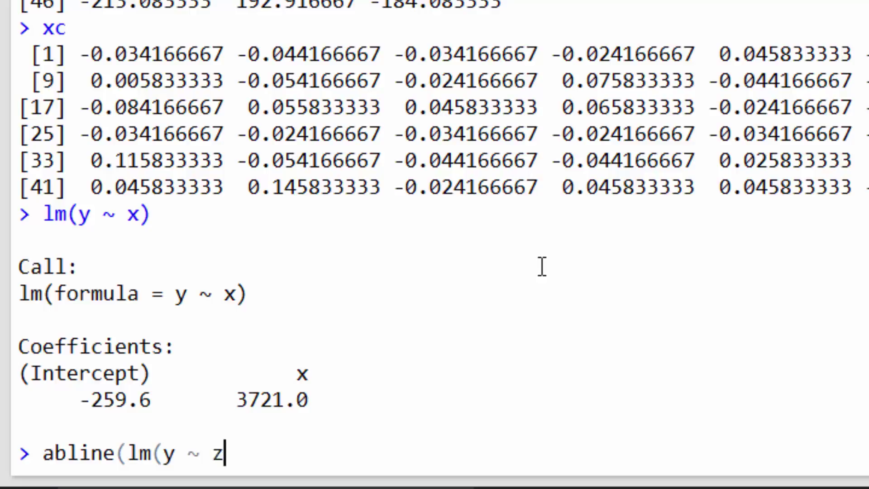
key("BackSpace")
type("x))")
key("Return")
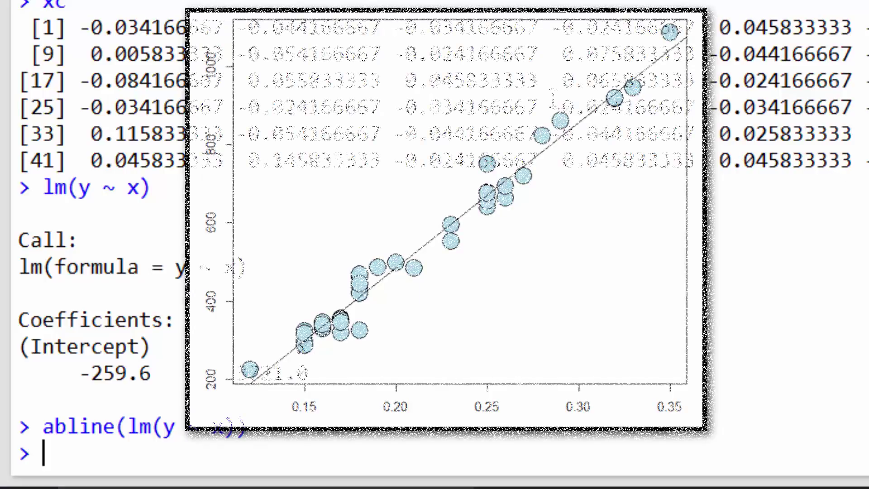
type("cor(")
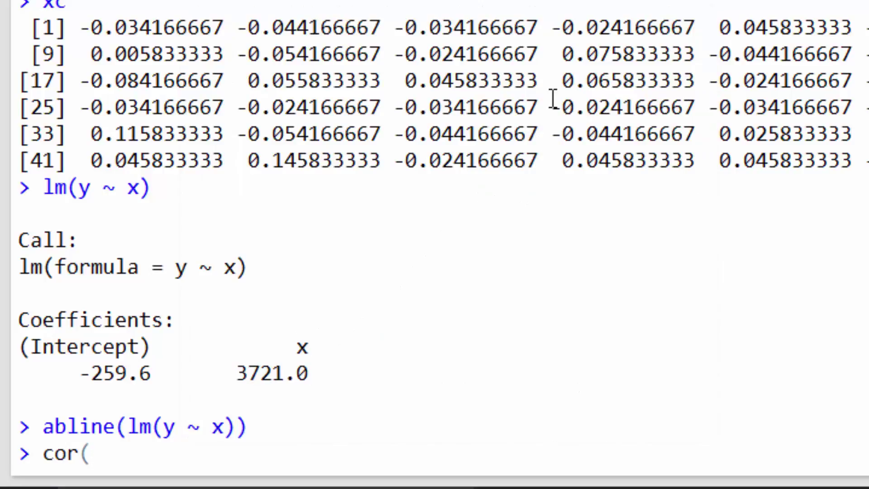
type("y,")
type(" x) * ")
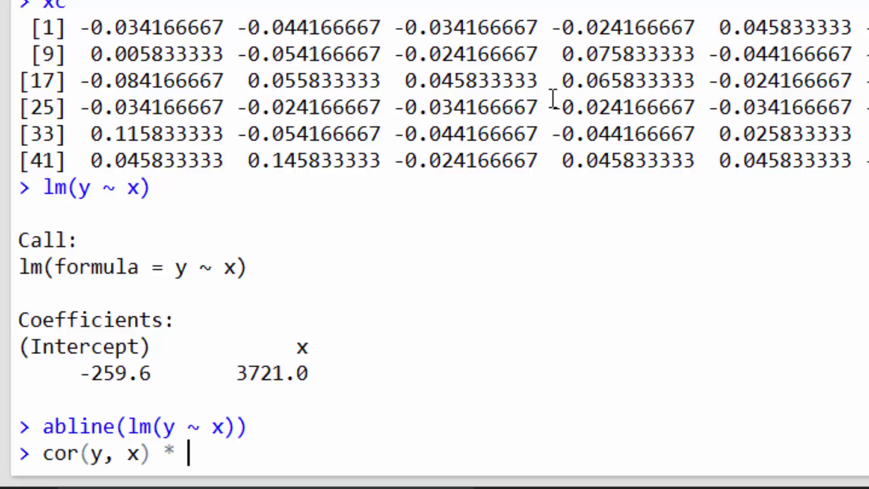
type("sd(y) / ")
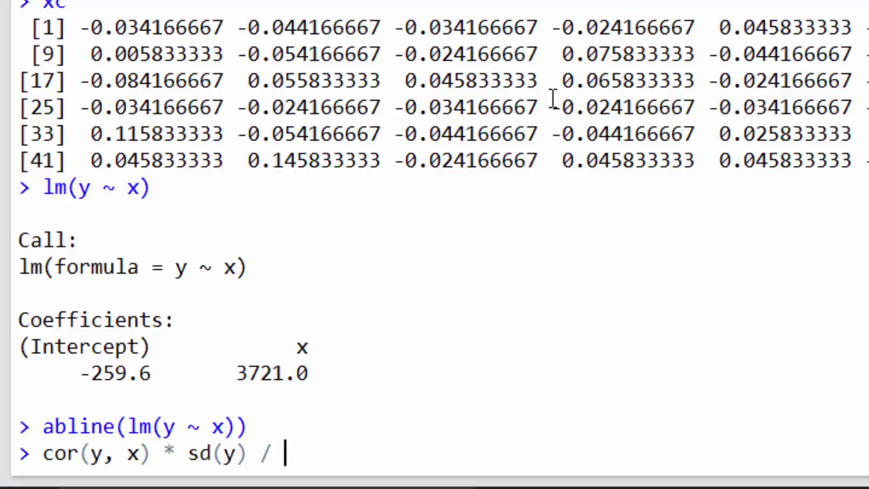
type("sd(x)")
Compute the slope as cor(y, x) * sd(y) / sd(x), getting 3721.025
key("Return")
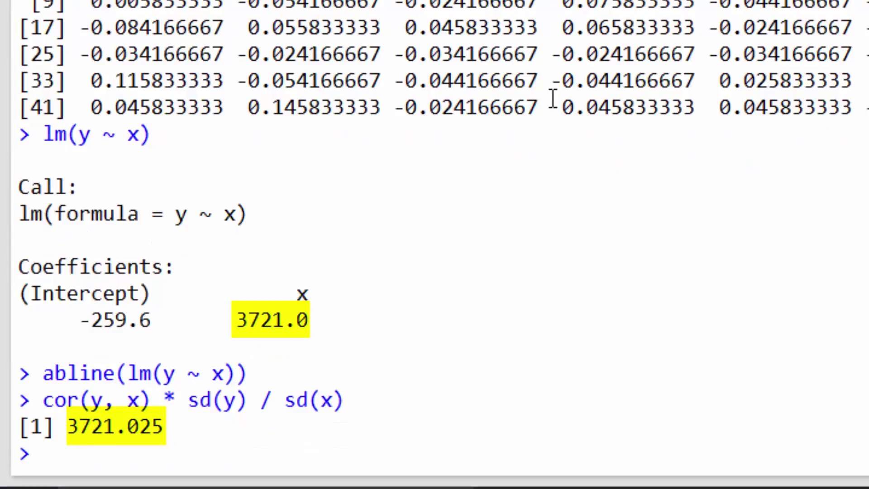
Edit the recalled slope formula into mean(y) - slope * mean(x), returning -259.6259
key("Up")
key("Left")
key("Left")
key("Left")
key("Left")
key("Left")
key("Left")
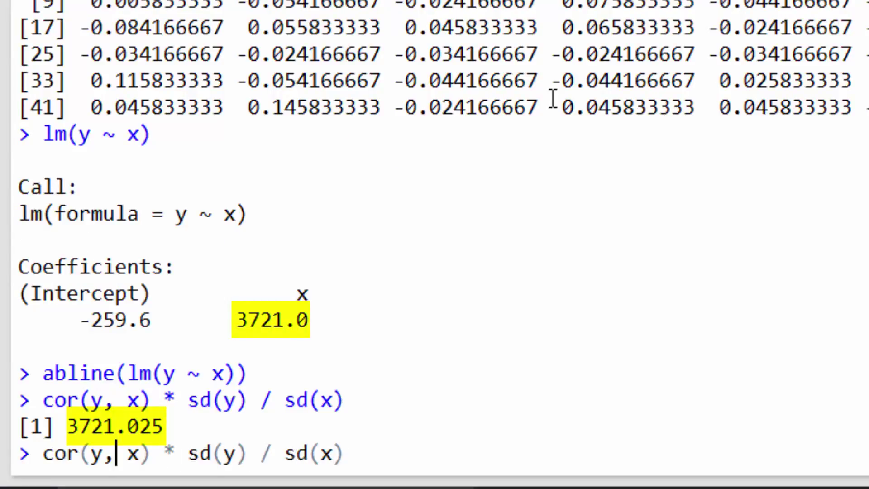
key("Home")
type("mean(")
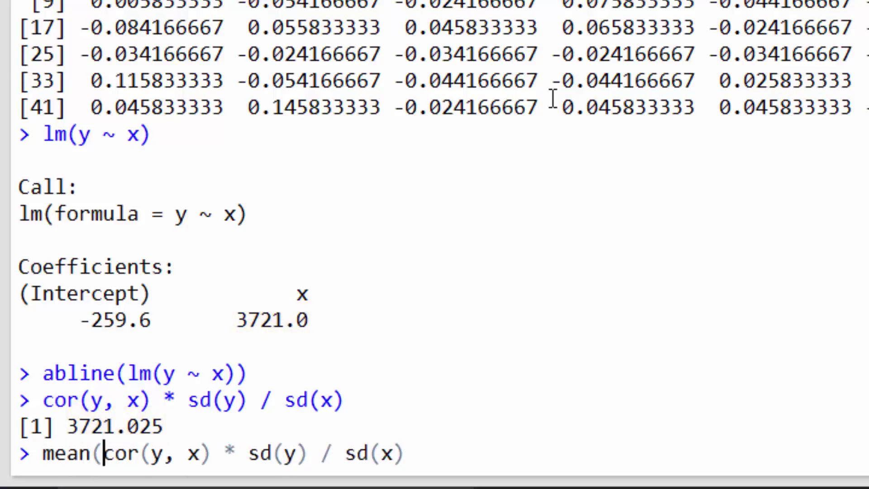
type("y) -")
key("Right")
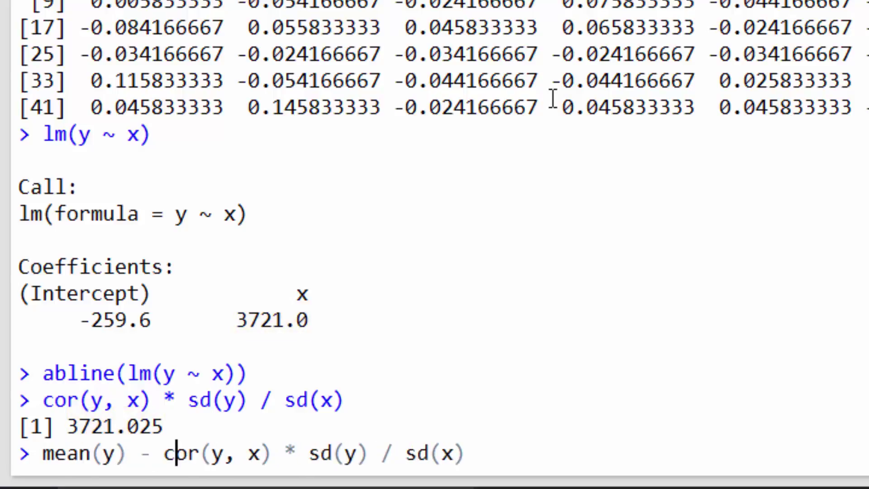
key("Right")
key("Right")
key("Right")
key("Right")
key("Right")
key("Right")
key("Right")
key("End")
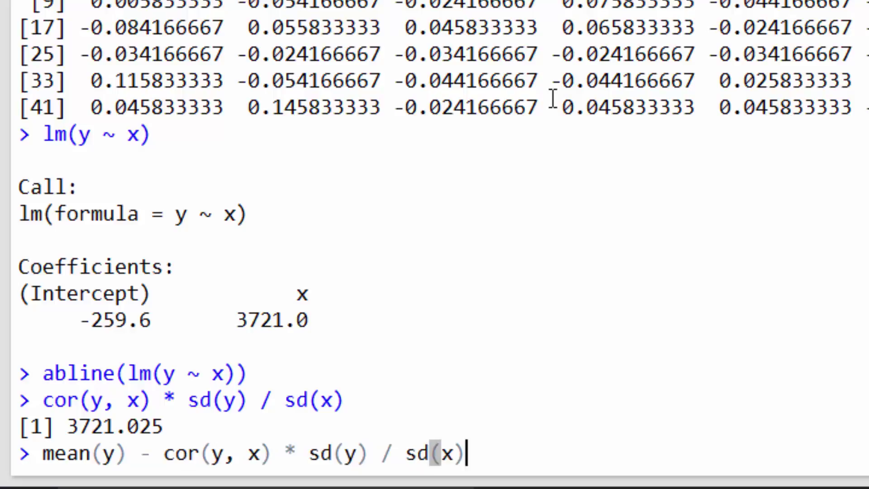
type(" * mean(x")
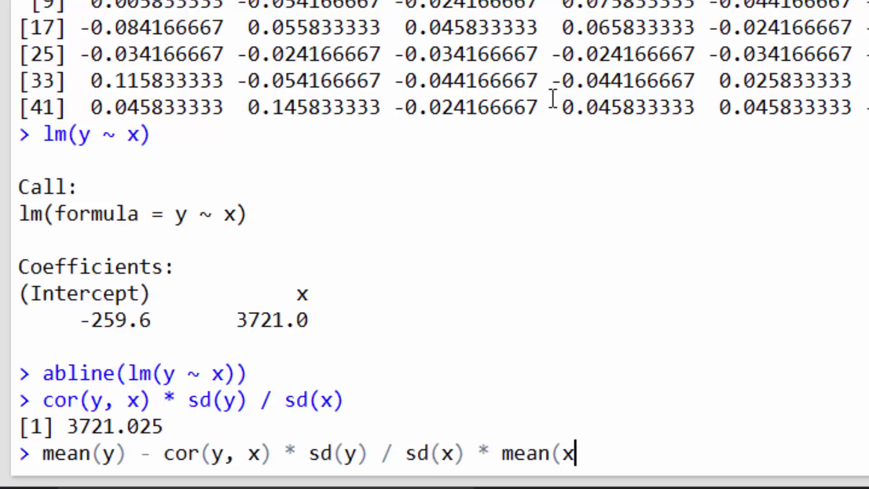
type(")")
key("Return")
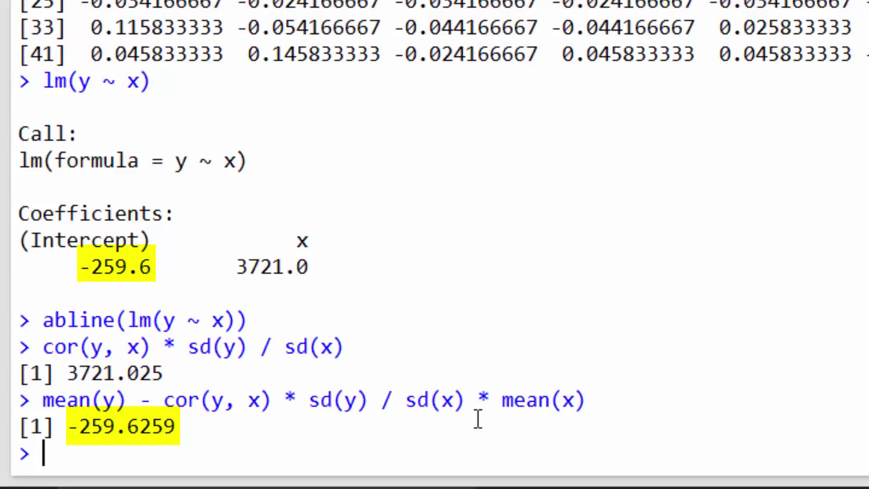
type("c")
key("BackSpace")
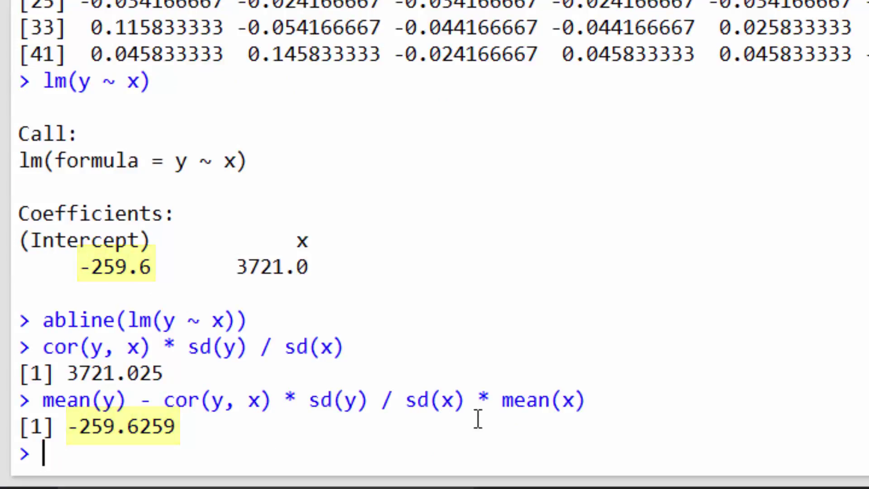
type("sum(")
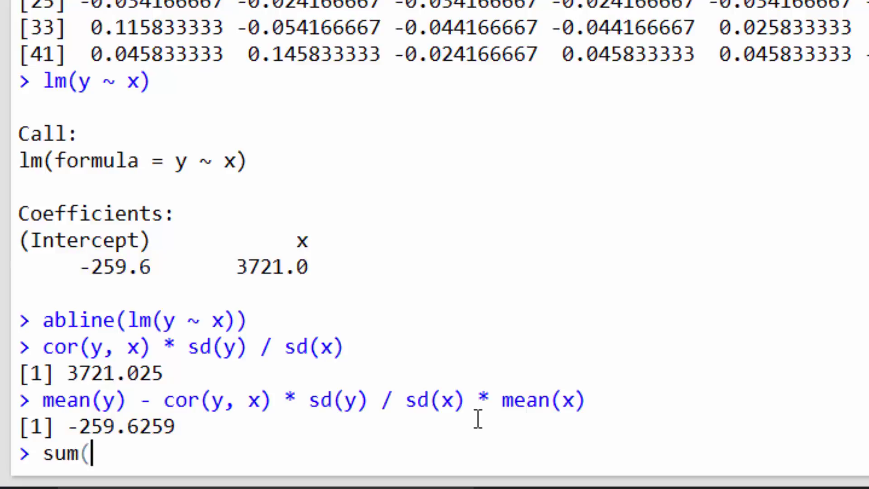
type("xc,")
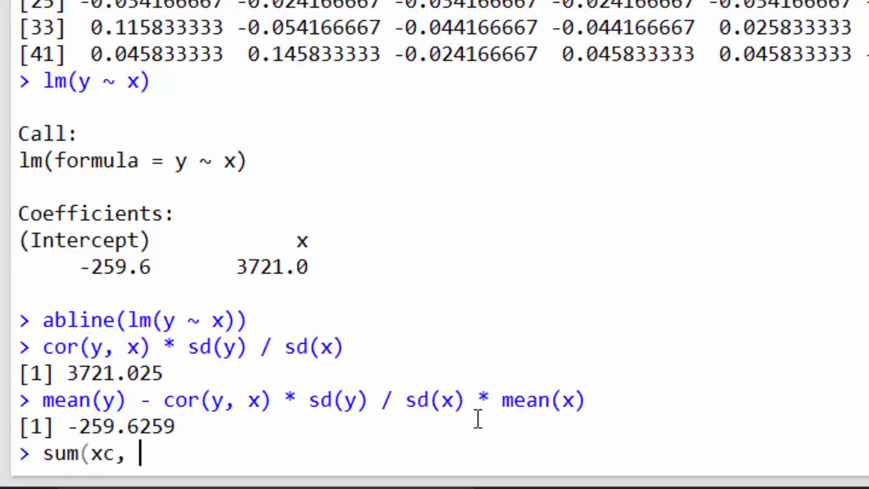
Compute sum(xc * yc) / sum(xc ^ 2) after fixing typos, returning 3721.025
key("BackSpace")
type("* y")
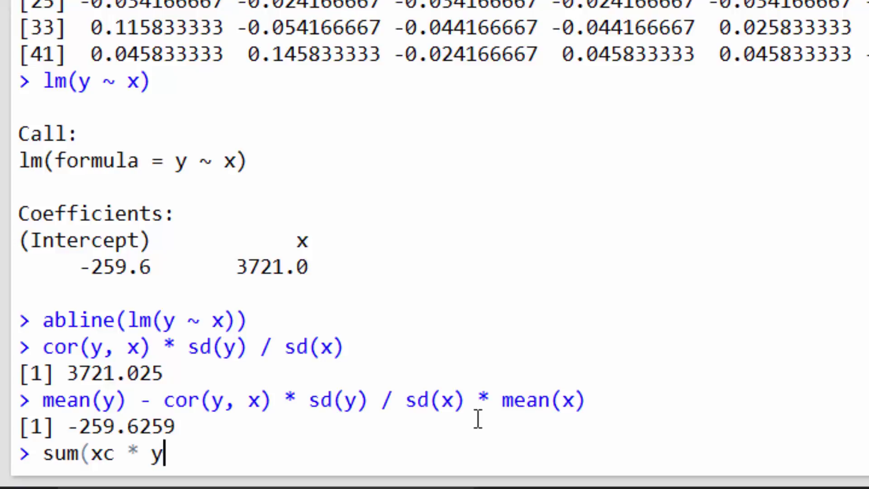
type("c) / sum")
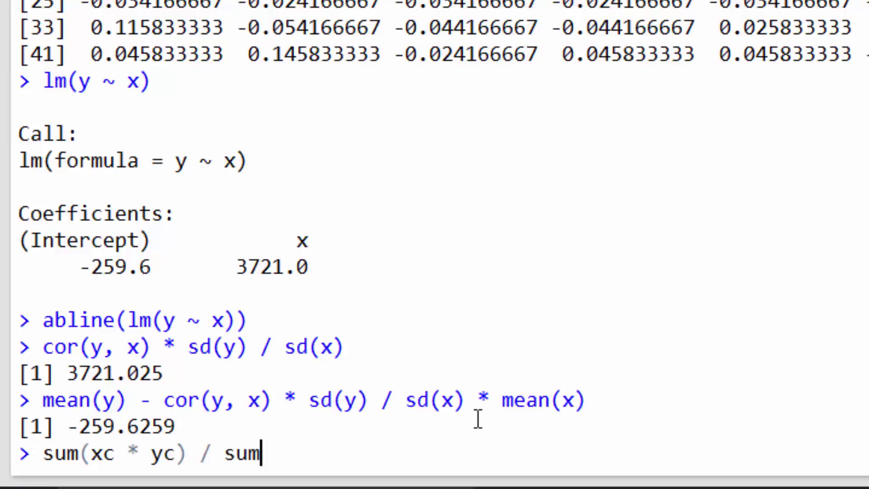
type("(xc &")
key("BackSpace")
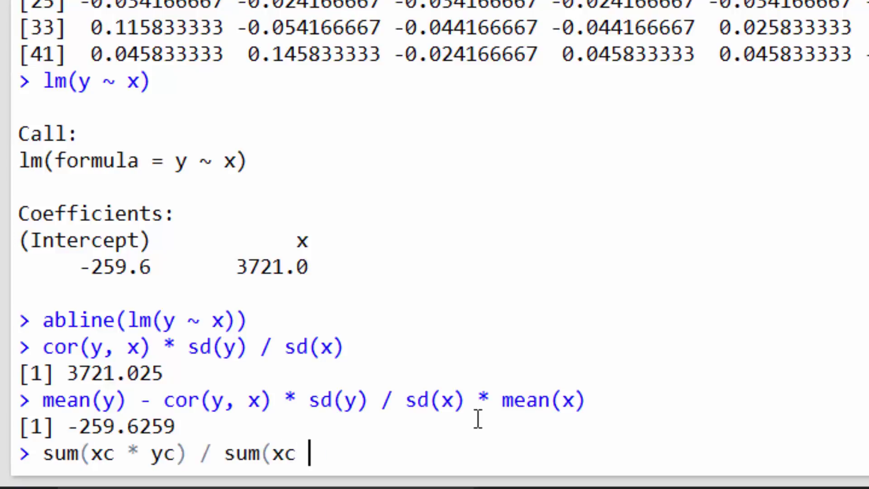
type("* xc")
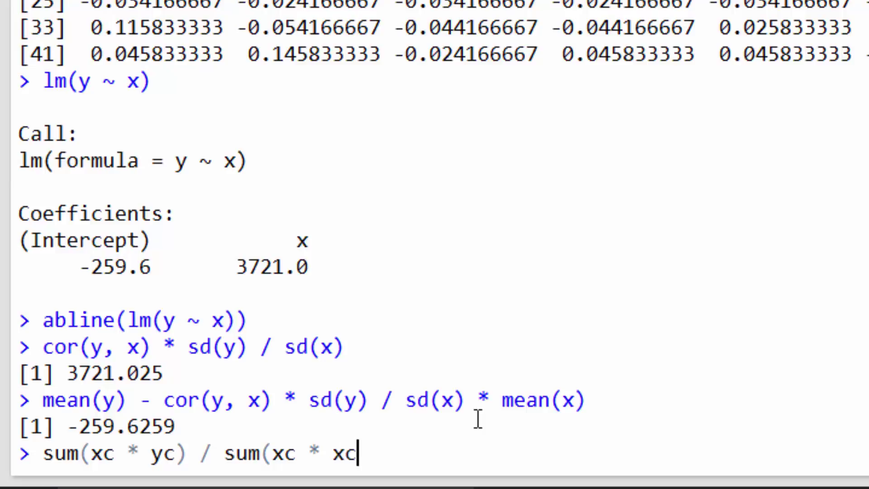
key("BackSpace")
key("BackSpace")
key("BackSpace")
key("BackSpace")
type("^ 2)")
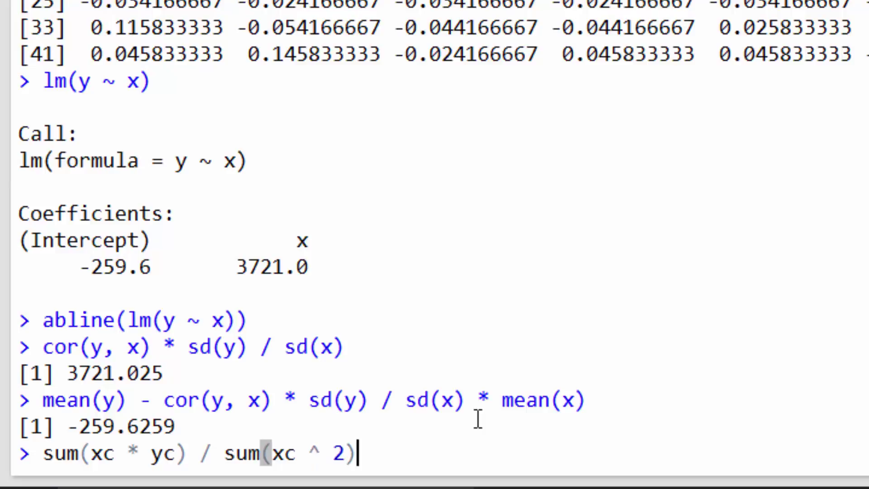
key("Return")
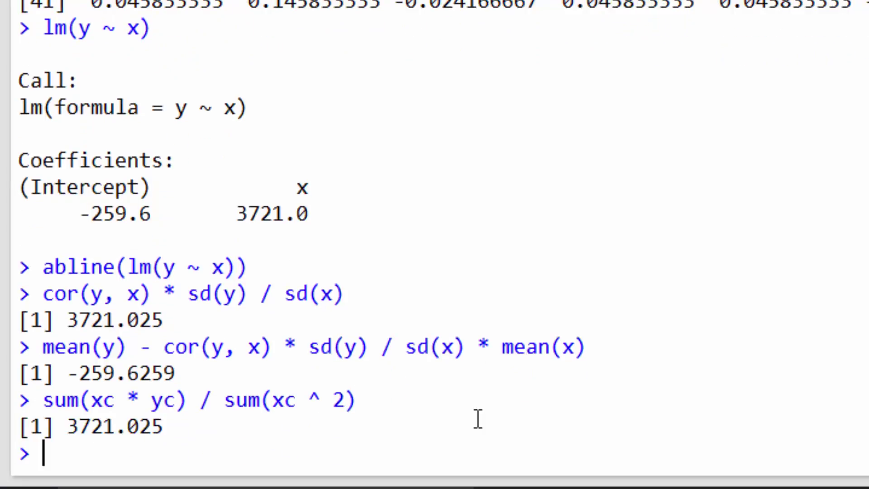